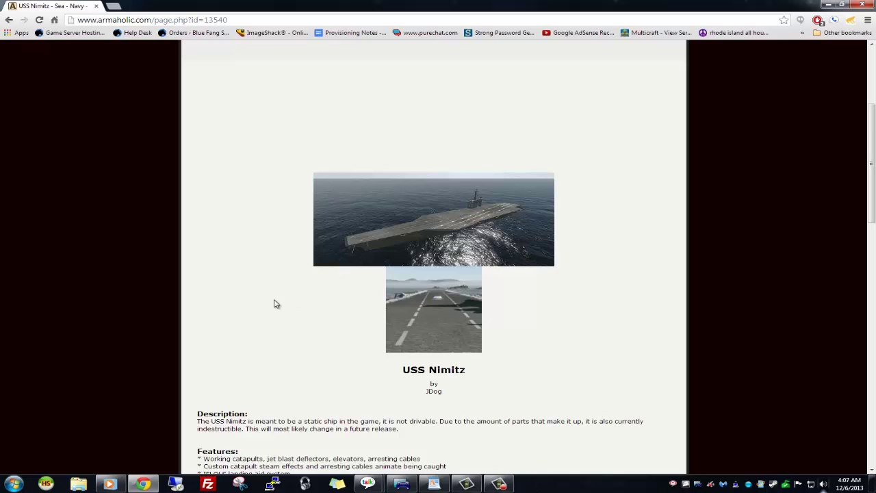
Step: Read the Armaholic USS Nimitz page down to its FTP download links, then minimize Chrome
{"action": "scroll", "coordinate": [273, 301], "scroll_direction": "down", "scroll_amount": 8}
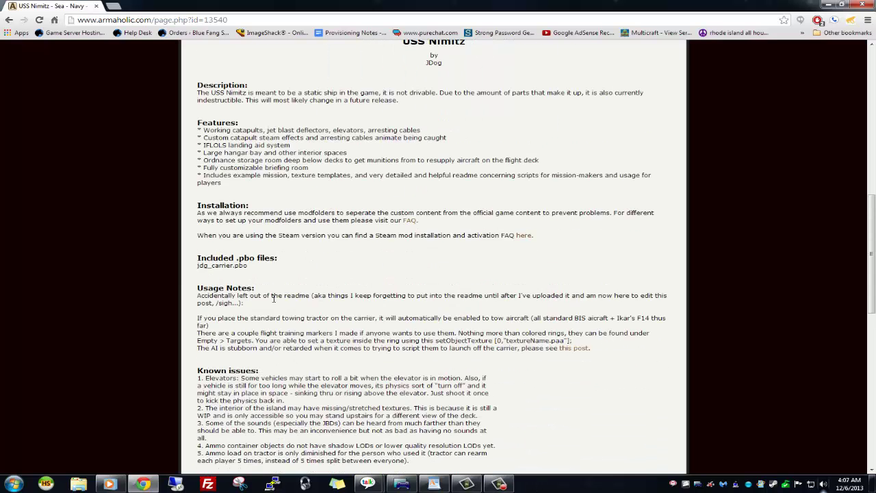
{"action": "scroll", "coordinate": [274, 303], "scroll_direction": "up", "scroll_amount": 10}
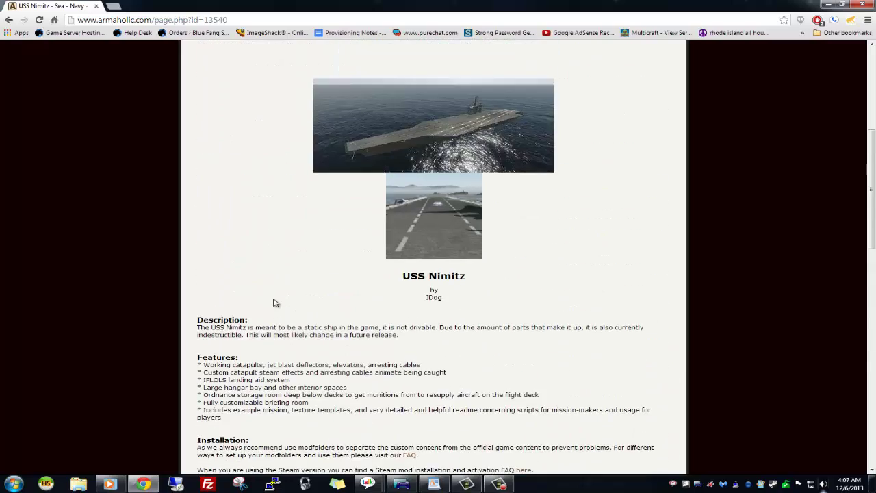
{"action": "scroll", "coordinate": [273, 303], "scroll_direction": "up", "scroll_amount": 2}
{"action": "scroll", "coordinate": [274, 302], "scroll_direction": "down", "scroll_amount": 4}
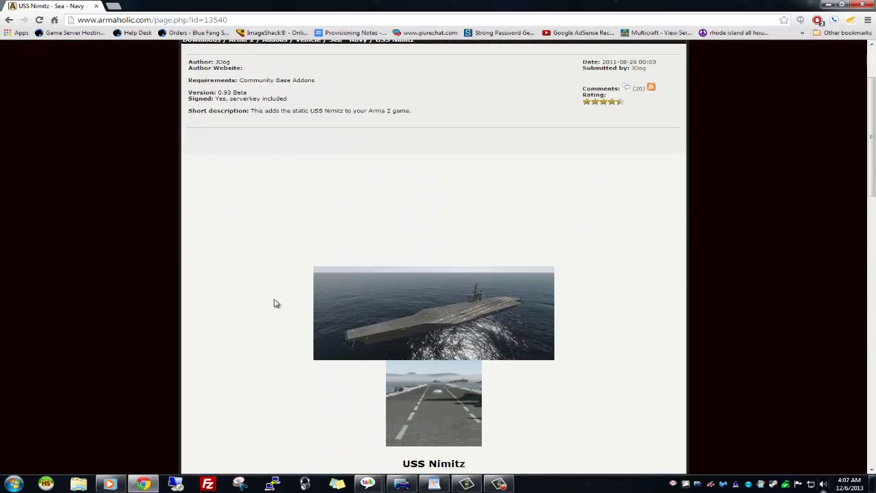
{"action": "scroll", "coordinate": [274, 303], "scroll_direction": "down", "scroll_amount": 5}
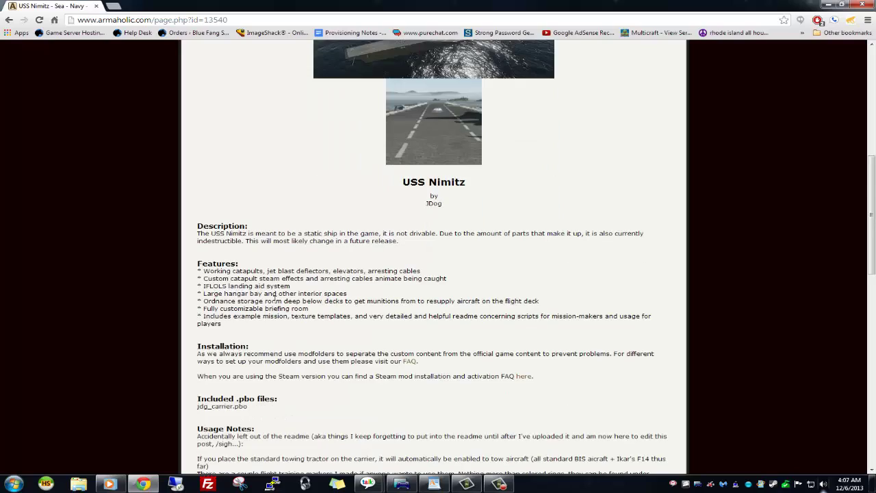
{"action": "scroll", "coordinate": [274, 302], "scroll_direction": "up", "scroll_amount": 4}
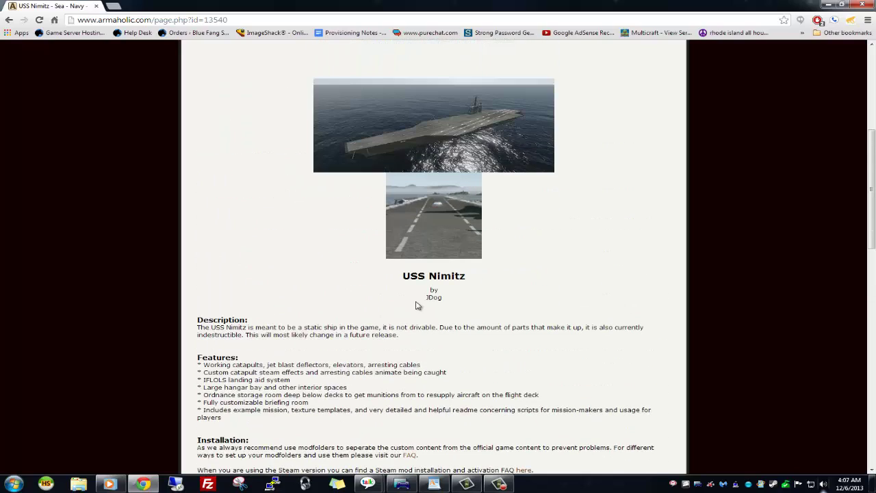
{"action": "scroll", "coordinate": [384, 292], "scroll_direction": "down", "scroll_amount": 8}
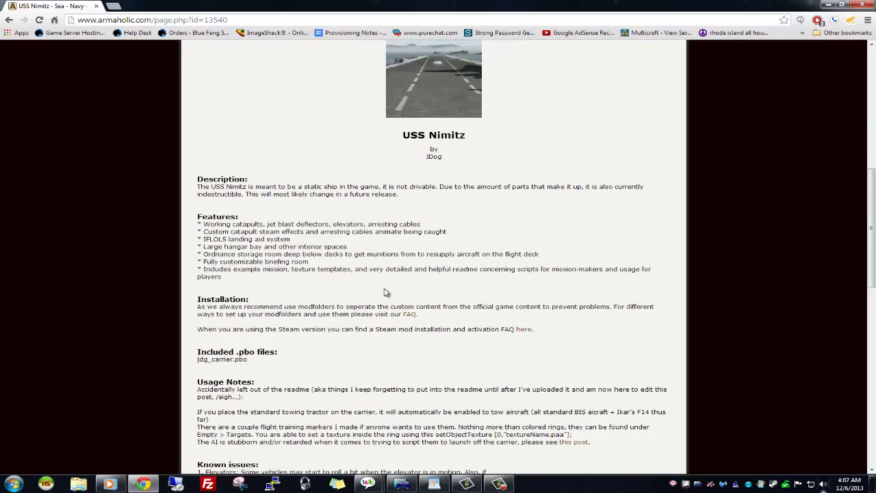
{"action": "scroll", "coordinate": [384, 291], "scroll_direction": "up", "scroll_amount": 8}
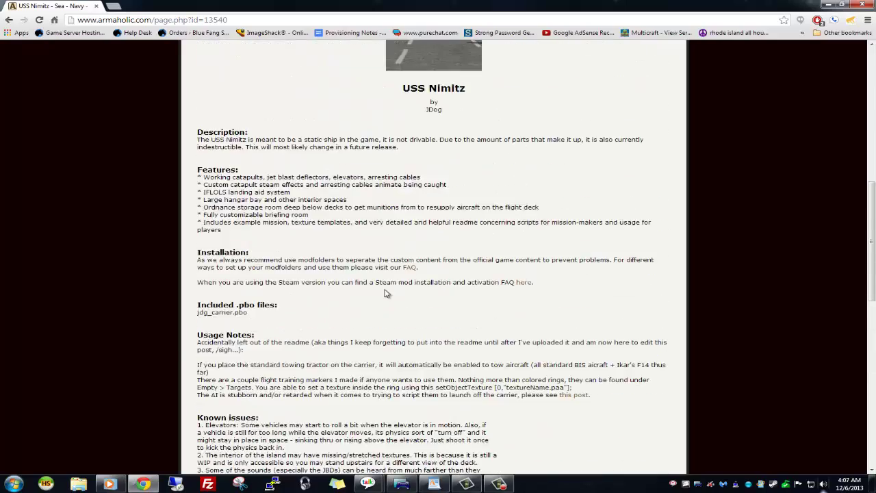
{"action": "scroll", "coordinate": [385, 290], "scroll_direction": "up", "scroll_amount": 4}
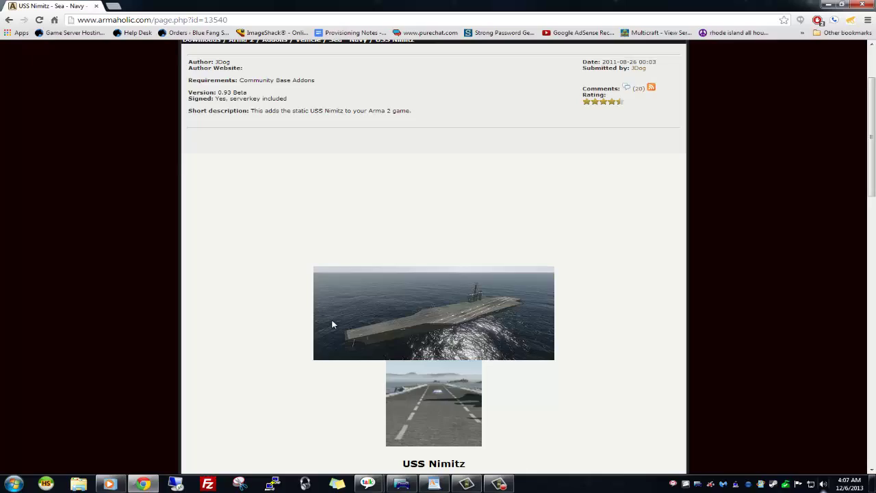
{"action": "scroll", "coordinate": [331, 324], "scroll_direction": "down", "scroll_amount": 2}
{"action": "scroll", "coordinate": [332, 325], "scroll_direction": "down", "scroll_amount": 10}
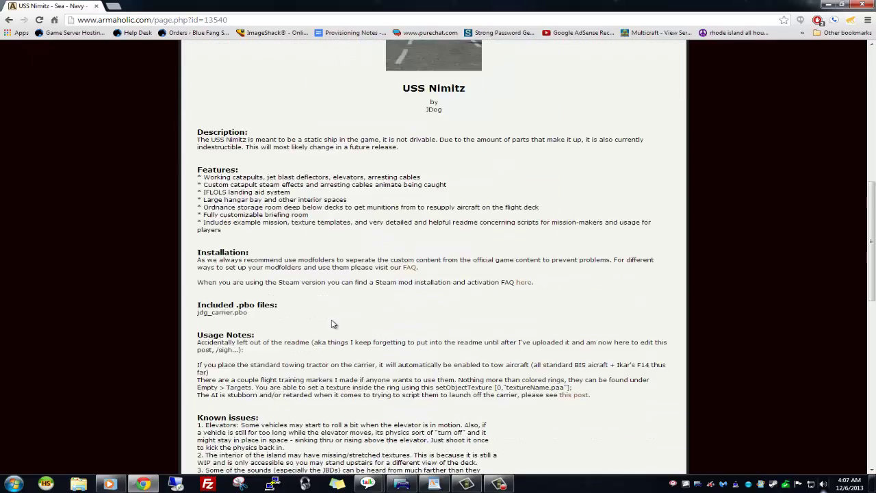
{"action": "scroll", "coordinate": [331, 320], "scroll_direction": "down", "scroll_amount": 2}
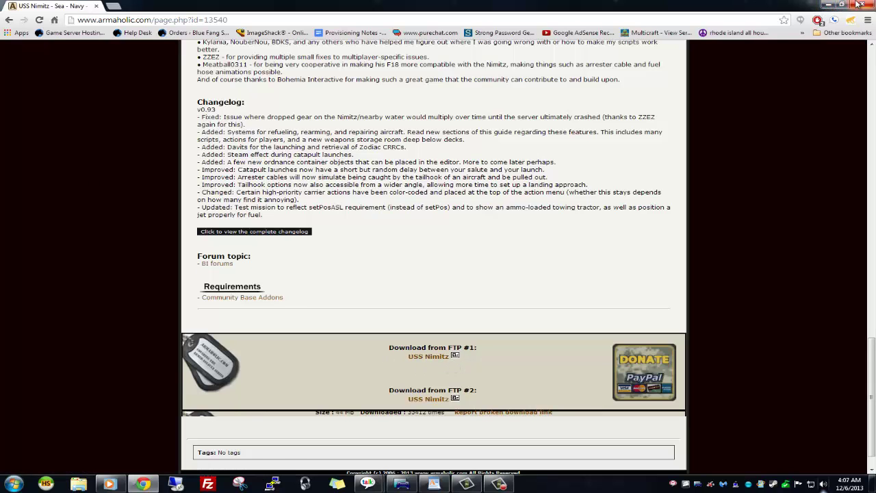
{"action": "left_click", "coordinate": [828, 6]}
Step: Open the desktop arm3 folder and select Nimitz-0.93arma3.09.zip
{"action": "double_click", "coordinate": [660, 259]}
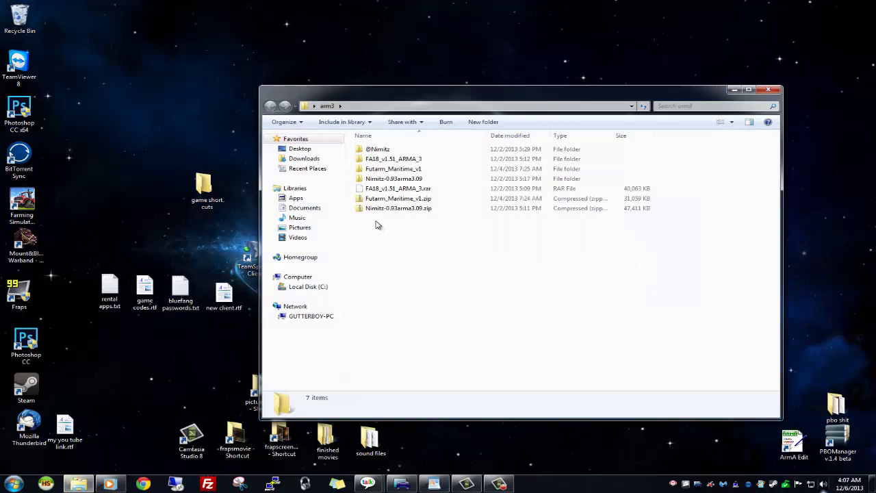
{"action": "left_click_drag", "start_coordinate": [377, 209], "coordinate": [392, 242]}
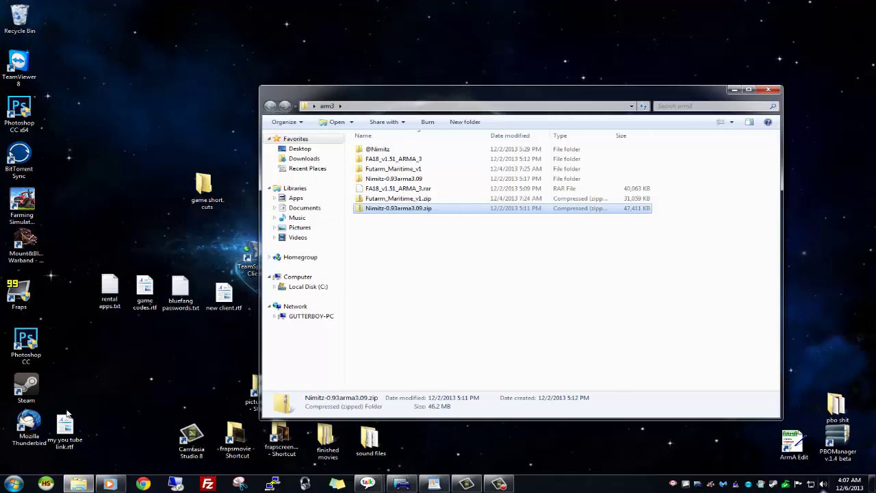
{"action": "left_click", "coordinate": [14, 483]}
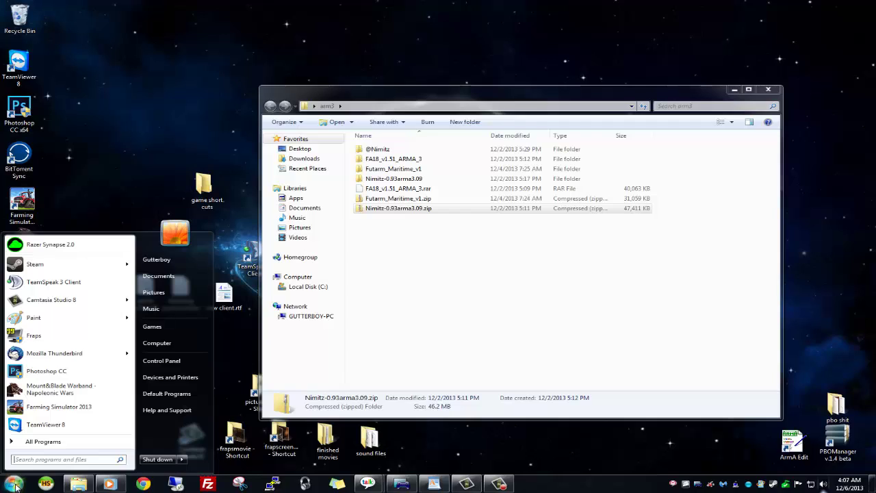
Step: Open Documents\Arma 3 and snap its window to the left half of the screen
{"action": "left_click", "coordinate": [157, 275]}
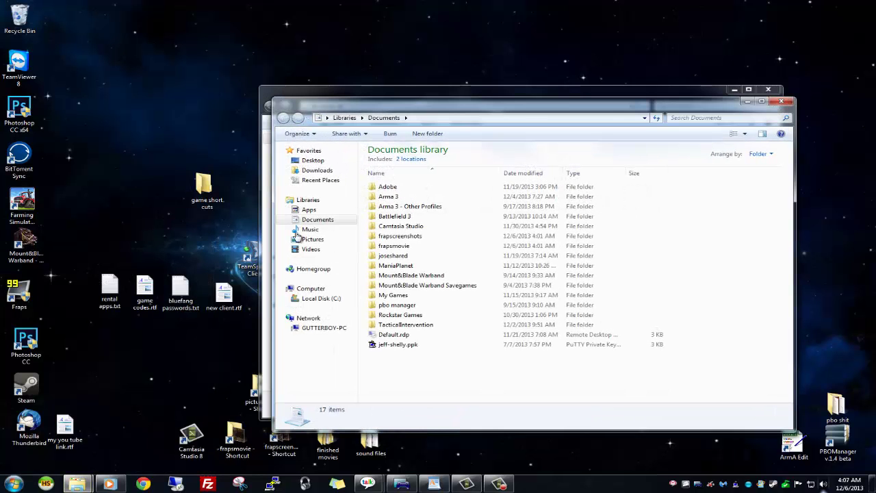
{"action": "double_click", "coordinate": [387, 196]}
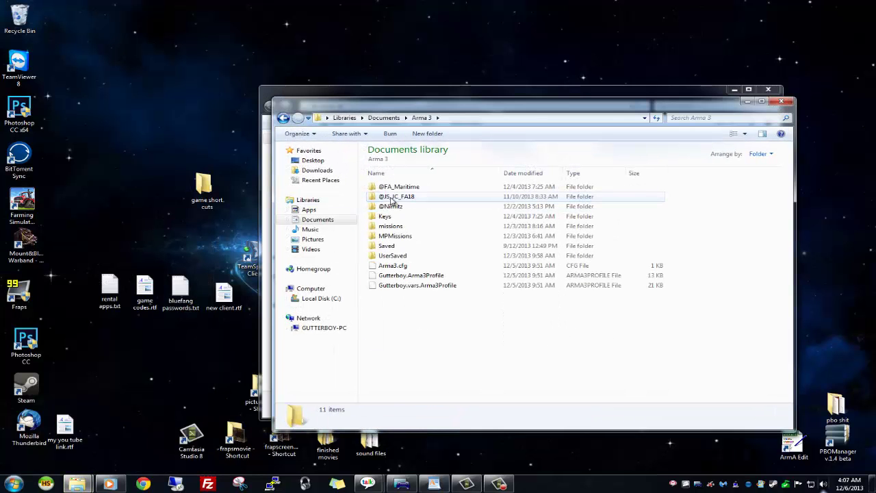
{"action": "left_click_drag", "start_coordinate": [481, 102], "coordinate": [1, 31]}
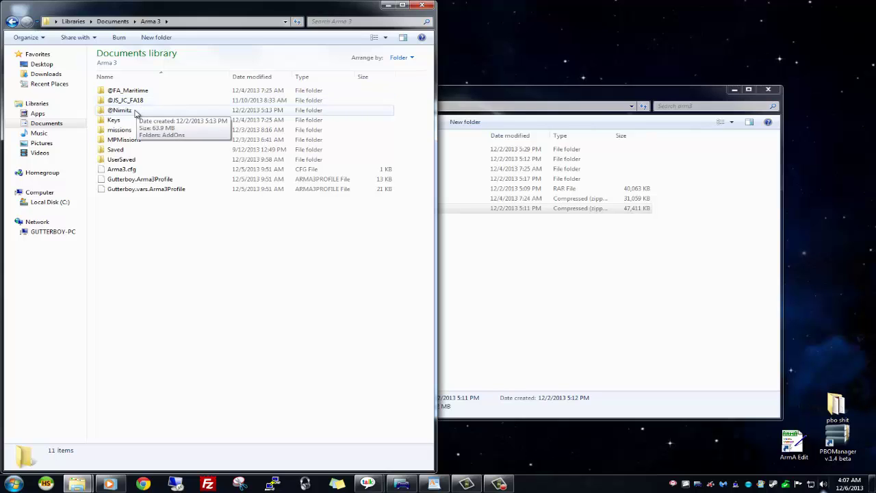
Step: Move Nimitz-0.93arma3.09.zip into Documents\Arma 3 and back to arm3, then reposition the arm3 window
{"action": "left_click_drag", "start_coordinate": [524, 96], "coordinate": [545, 62]}
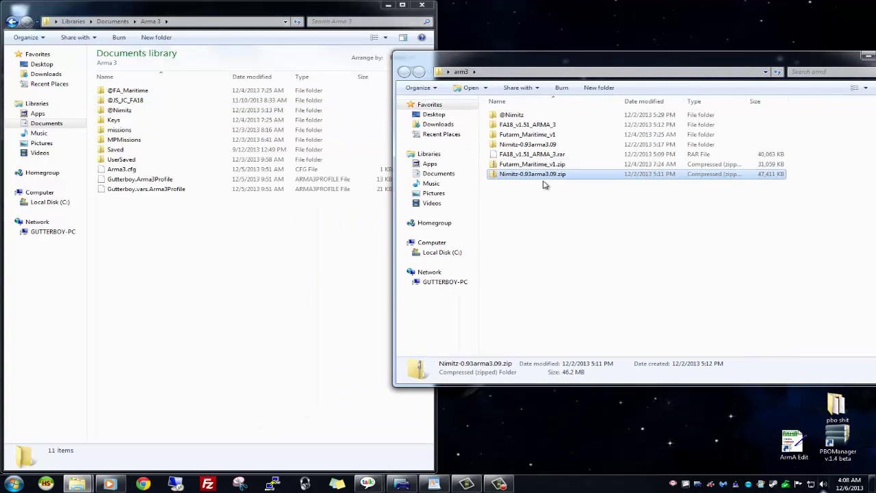
{"action": "left_click_drag", "start_coordinate": [504, 176], "coordinate": [144, 297]}
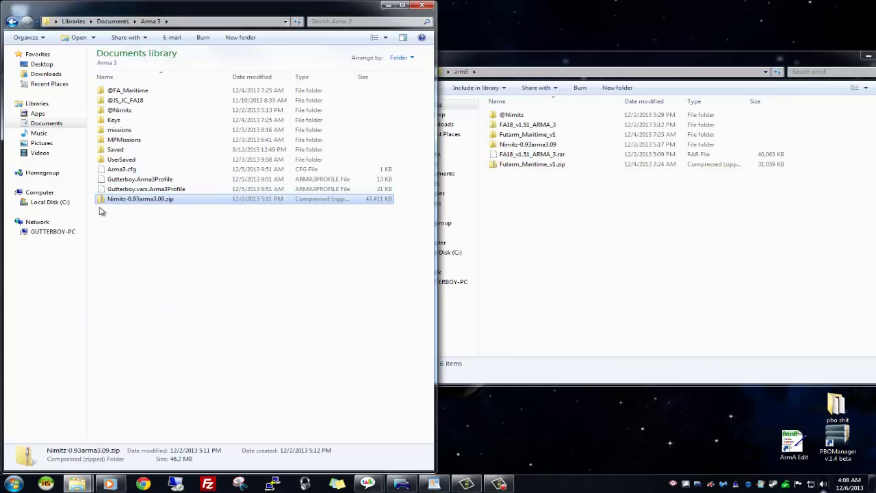
{"action": "left_click_drag", "start_coordinate": [106, 201], "coordinate": [524, 235]}
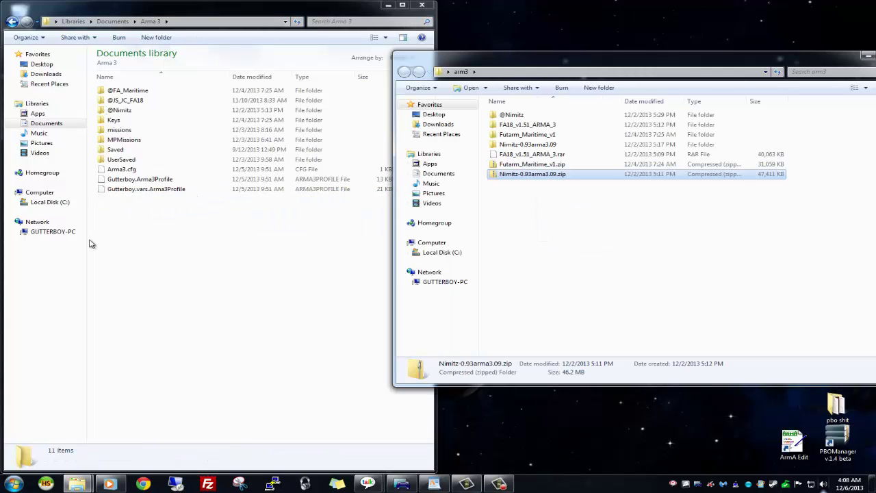
{"action": "left_click_drag", "start_coordinate": [541, 65], "coordinate": [475, 91]}
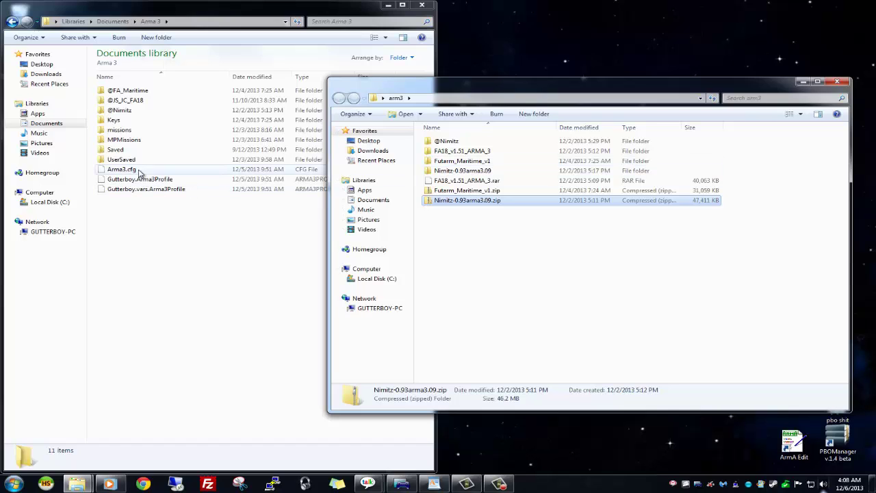
{"action": "double_click", "coordinate": [133, 91]}
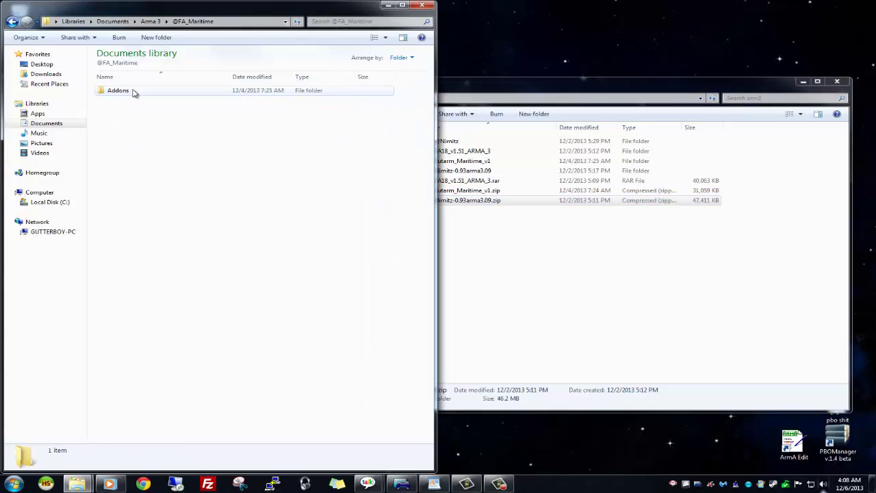
{"action": "double_click", "coordinate": [118, 91]}
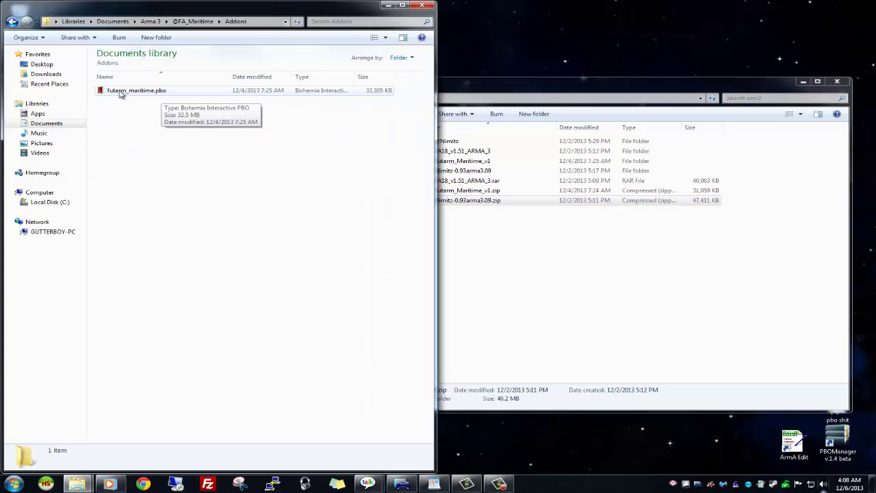
{"action": "left_click", "coordinate": [423, 5]}
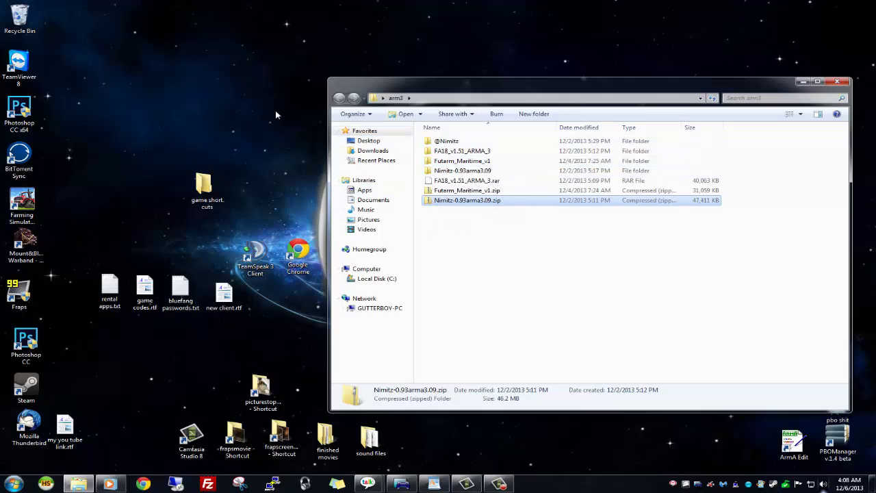
Step: Reopen Documents\Arma 3 from the Start menu's Documents library
{"action": "left_click", "coordinate": [19, 483]}
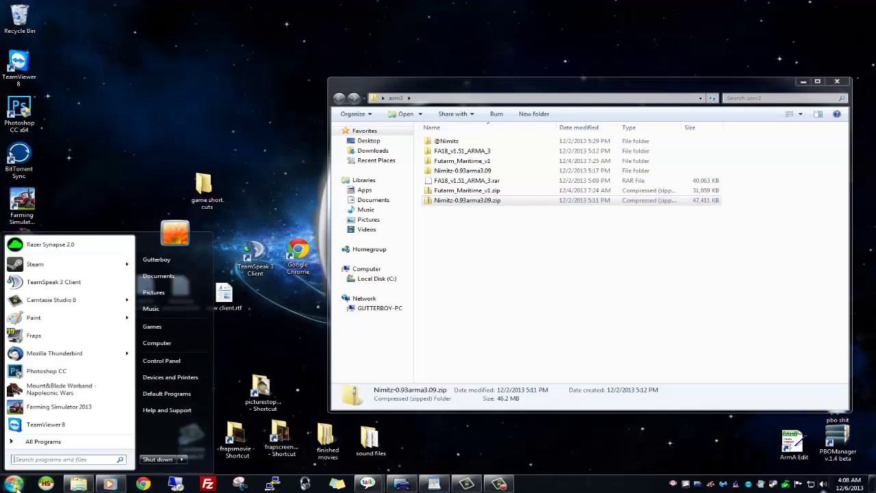
{"action": "left_click", "coordinate": [149, 279]}
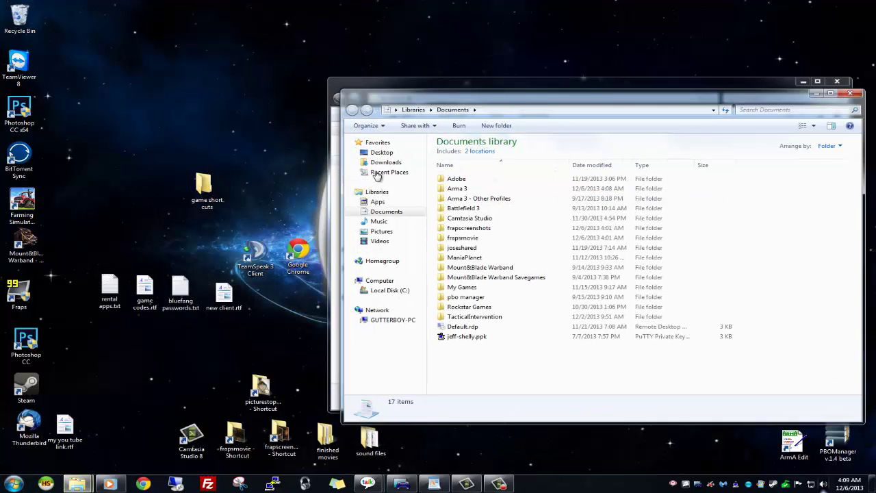
{"action": "double_click", "coordinate": [465, 189]}
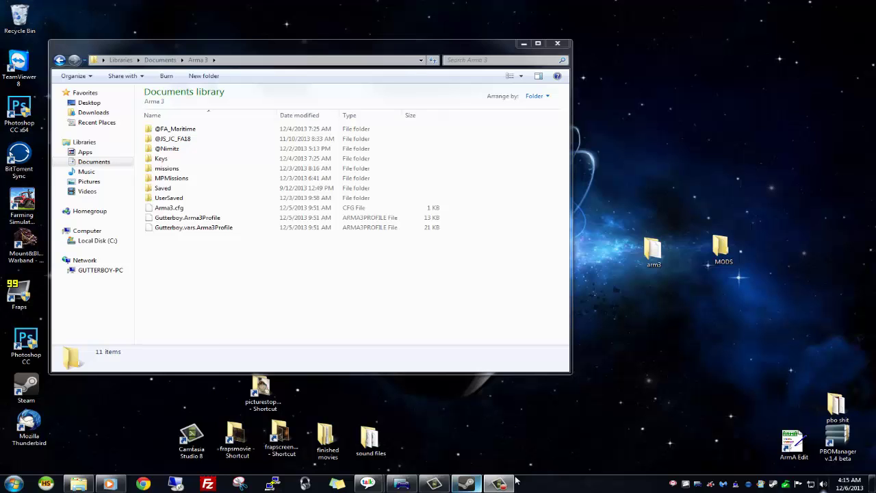
{"action": "mouse_move", "coordinate": [499, 483]}
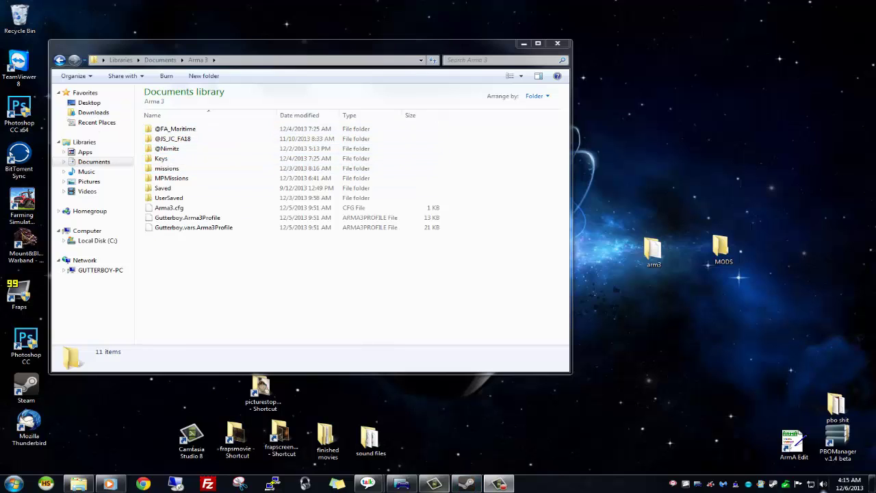
Step: Open Arma 3's Properties from the Steam Library and view its launch options
{"action": "left_click", "coordinate": [476, 486]}
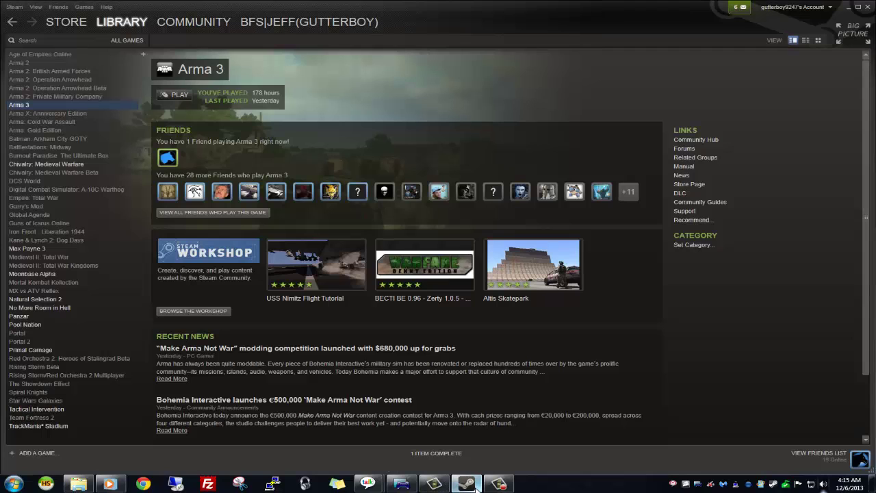
{"action": "right_click", "coordinate": [37, 106]}
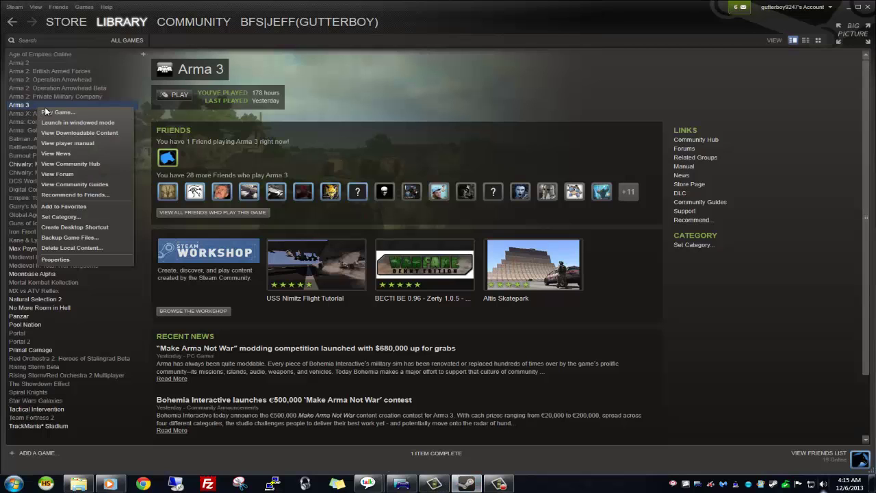
{"action": "left_click", "coordinate": [66, 261]}
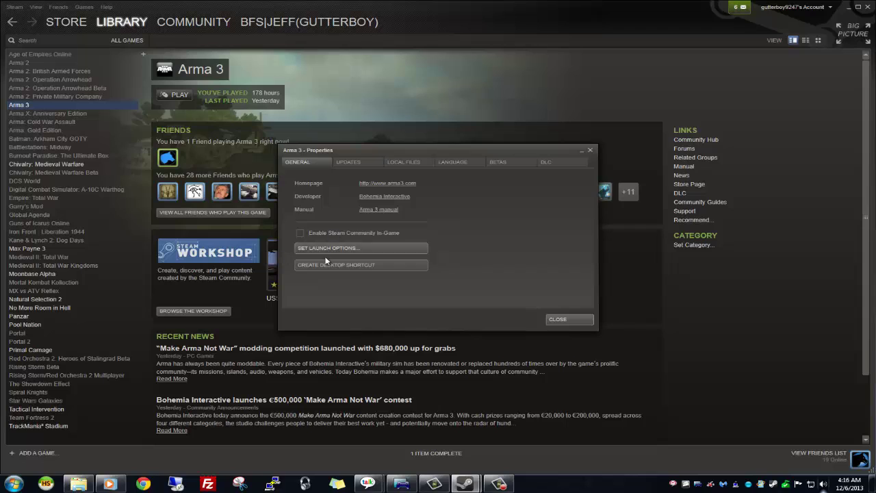
{"action": "left_click", "coordinate": [319, 250]}
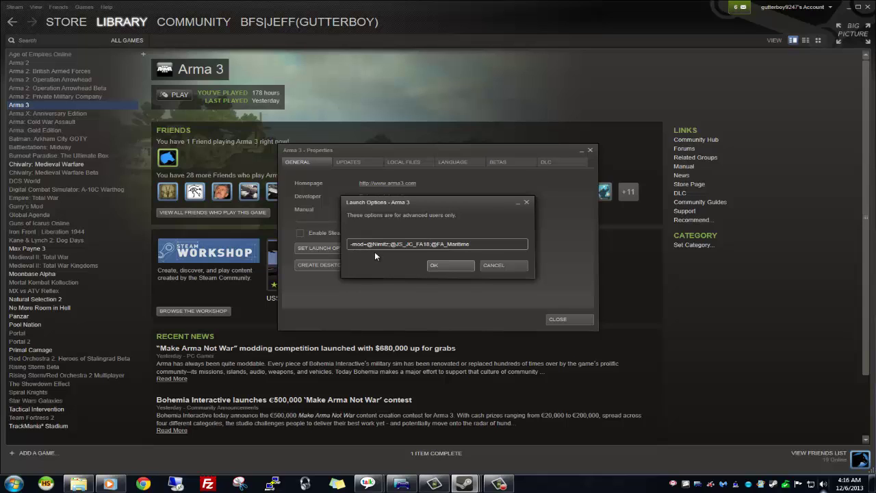
Step: Minimize the Steam library and move the Arma 3 Properties dialog to the right side
{"action": "left_click", "coordinate": [848, 10]}
{"action": "left_click_drag", "start_coordinate": [421, 152], "coordinate": [751, 106]}
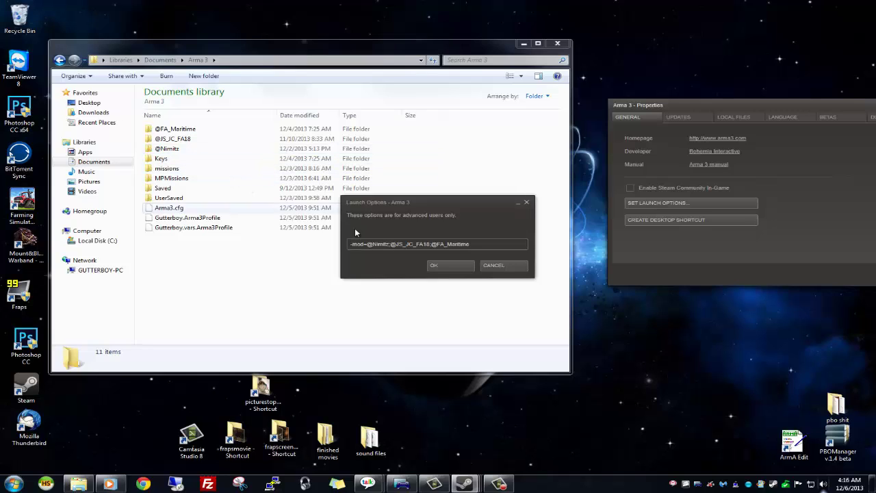
{"action": "left_click", "coordinate": [189, 130]}
{"action": "left_click", "coordinate": [190, 132]}
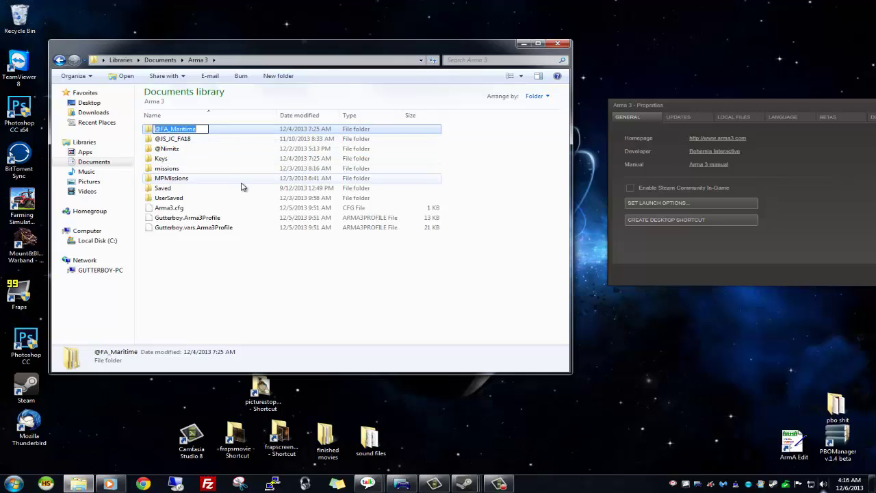
{"action": "key", "text": "Escape"}
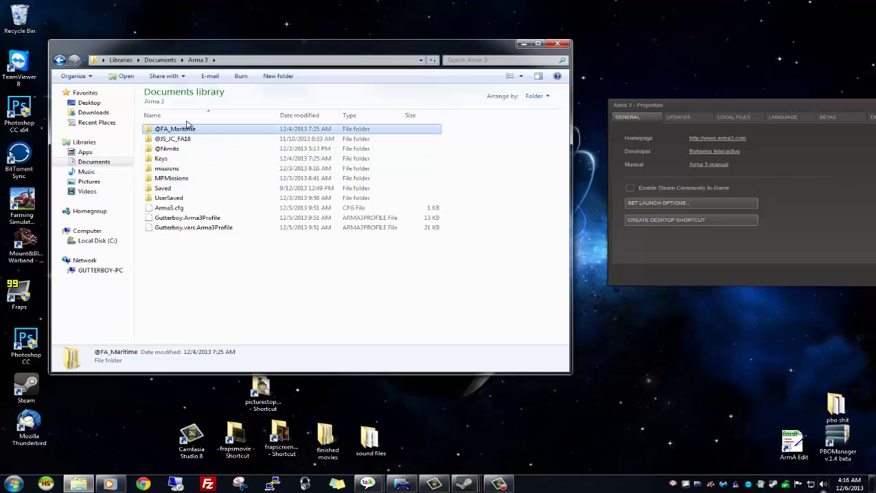
{"action": "key", "text": "F1"}
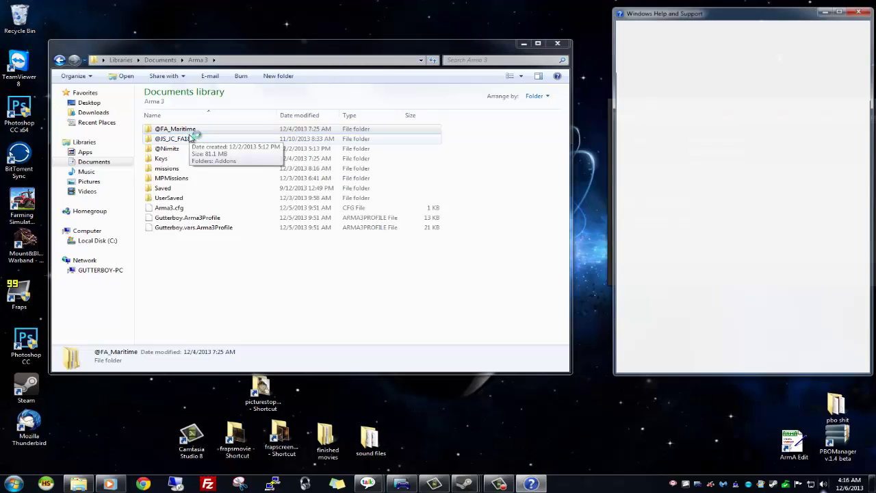
{"action": "left_click", "coordinate": [858, 11]}
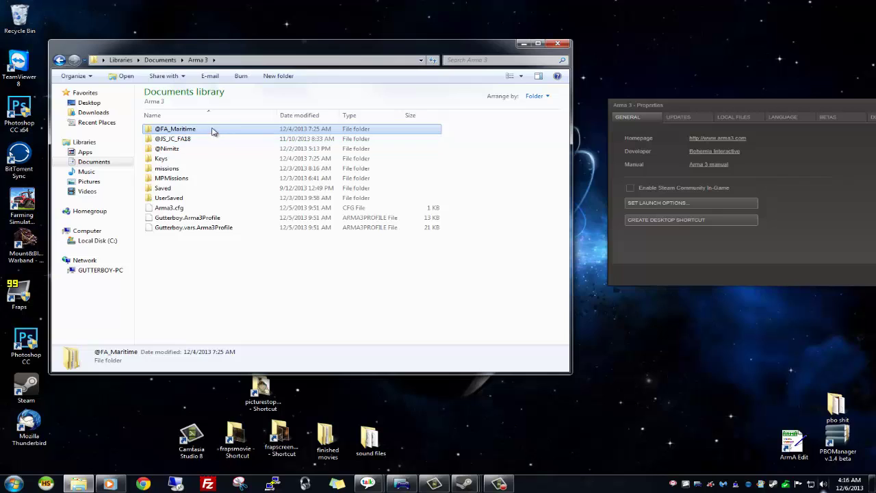
{"action": "key", "text": "F2"}
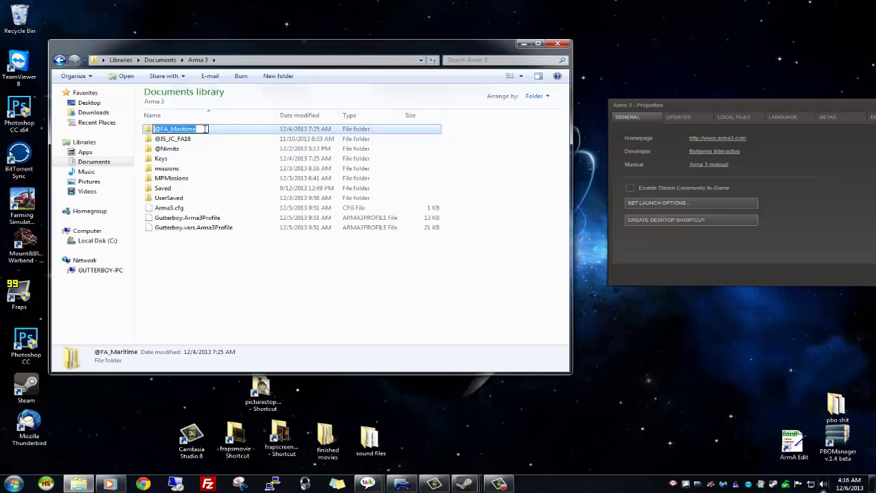
{"action": "key", "text": "Escape"}
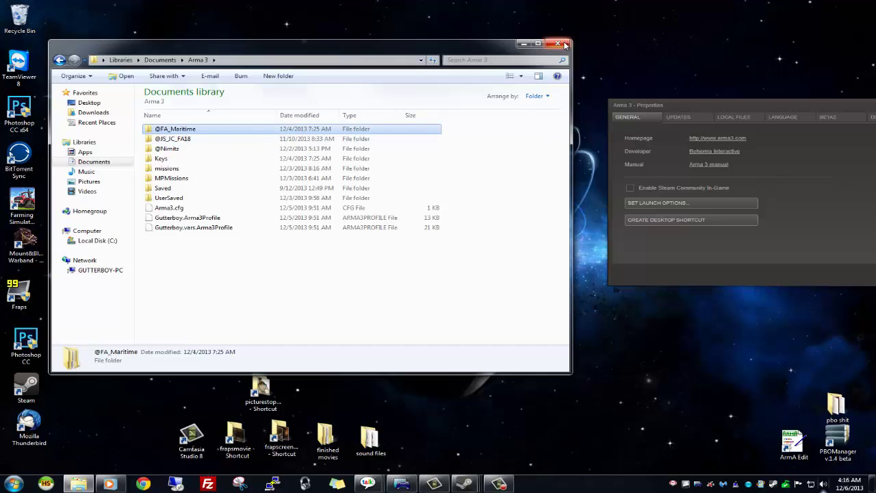
{"action": "left_click", "coordinate": [798, 177]}
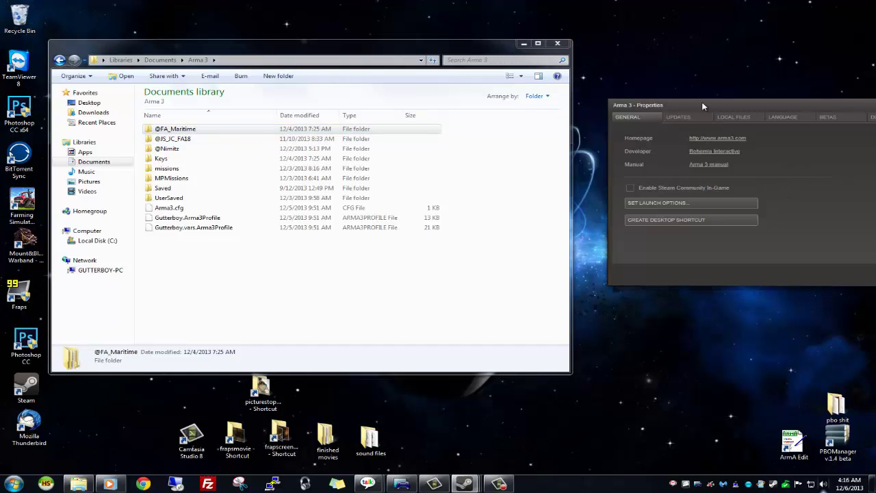
{"action": "left_click", "coordinate": [667, 203]}
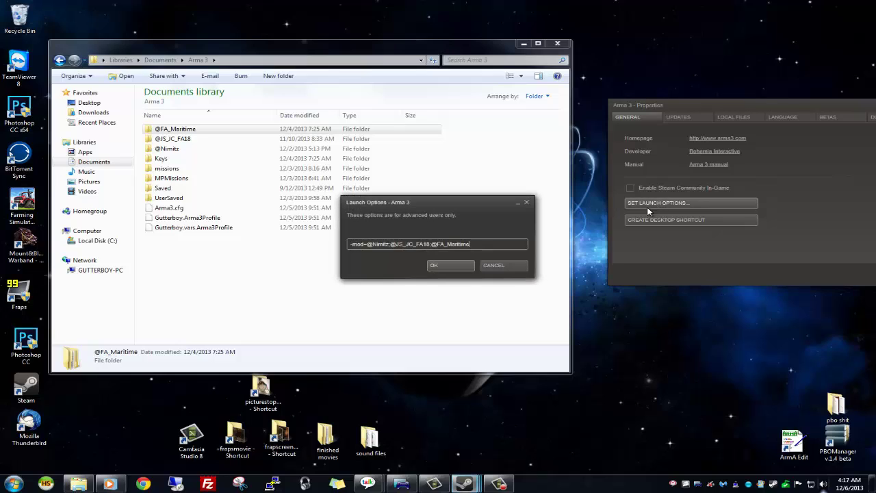